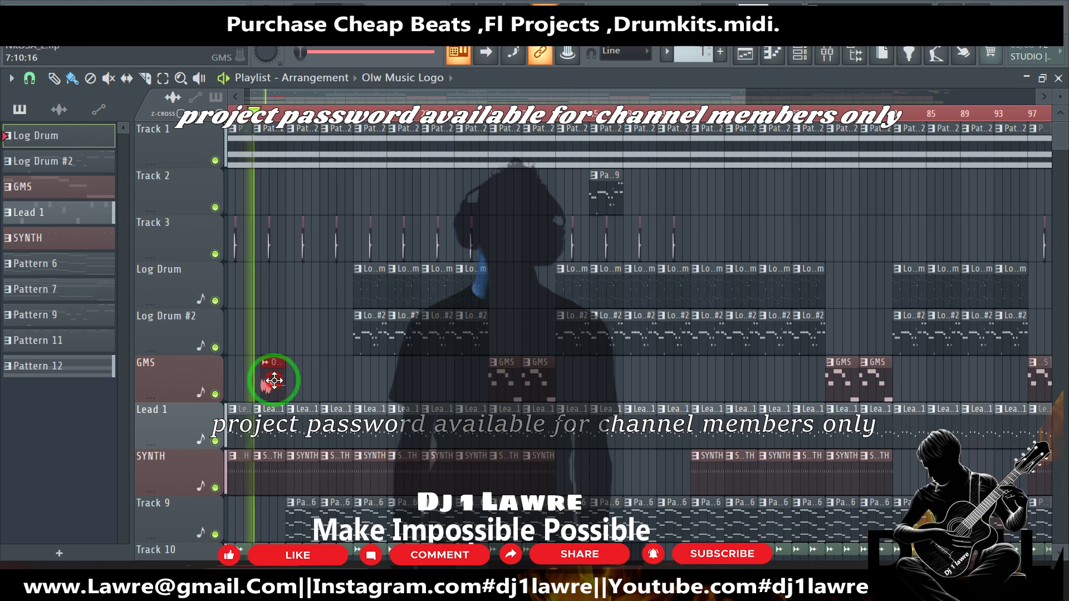
- Select the Olw Music Logo clip on the GMS track and examine the Track 1 Pattern 12 chord notes in the piano roll
click(274, 381)
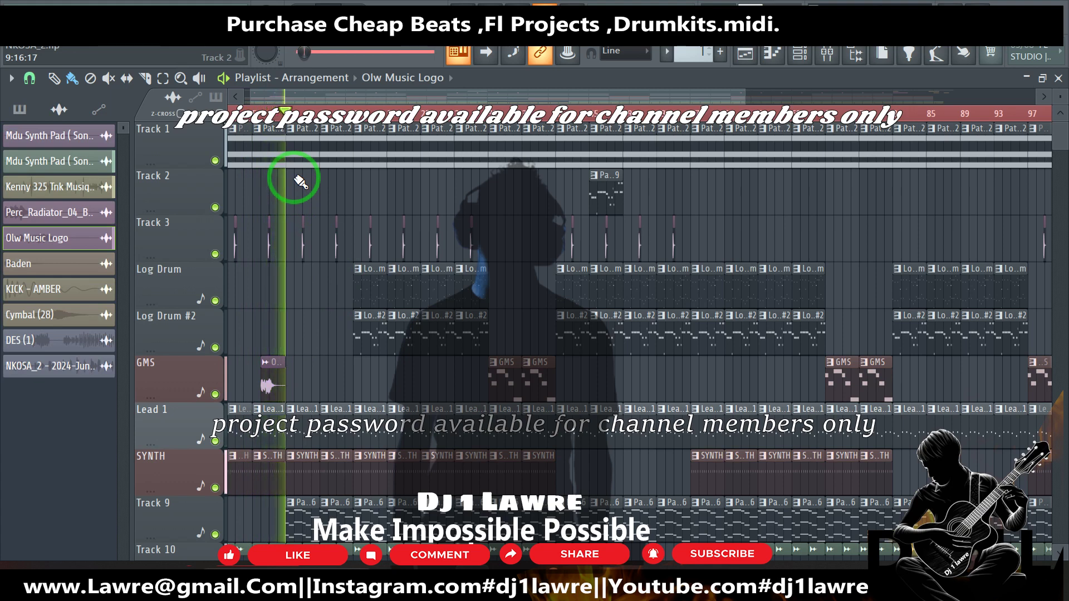
double_click(298, 159)
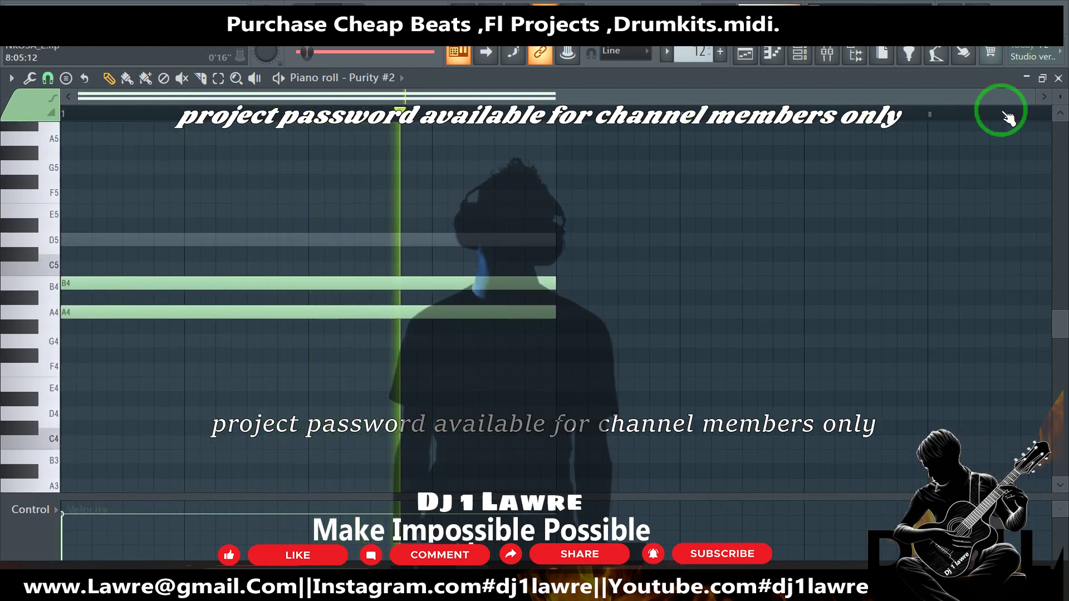
click(1058, 78)
click(983, 135)
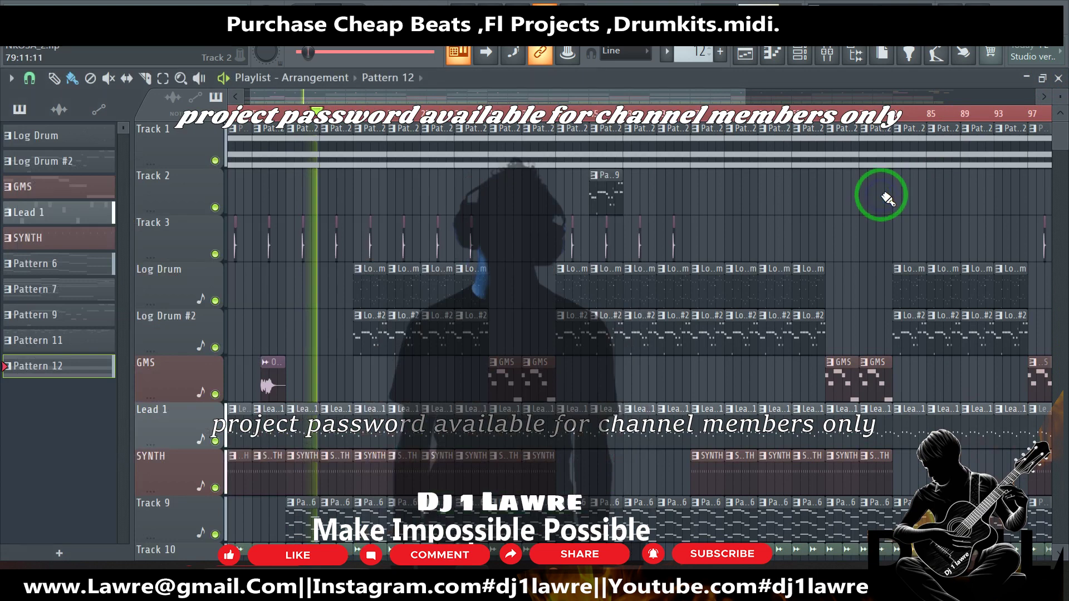
- Examine the notes of a Lead 1 clip in the piano roll, and return to the playlist
click(333, 433)
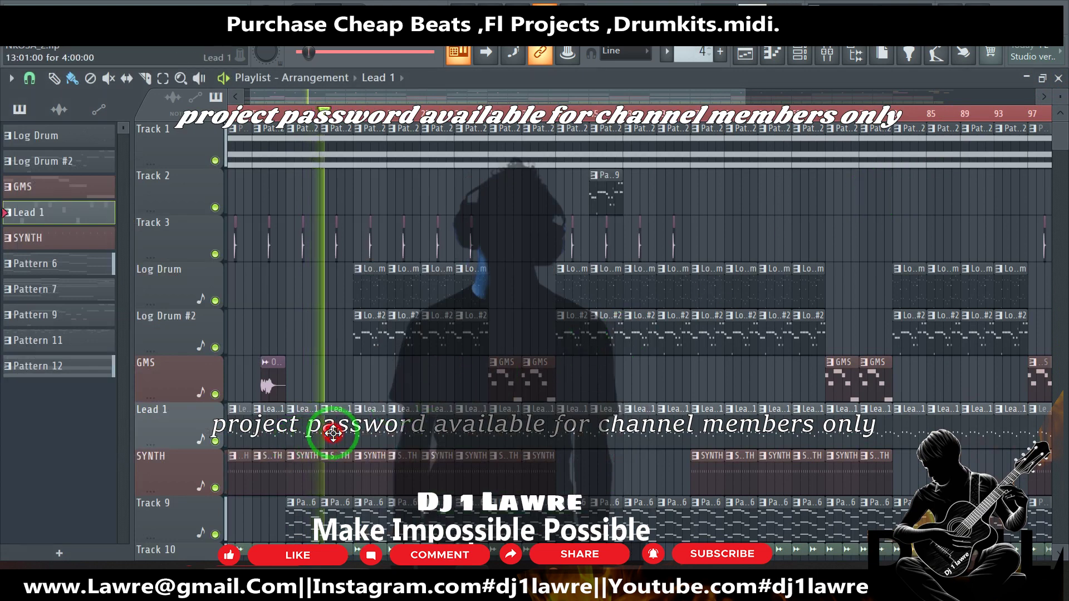
double_click(333, 433)
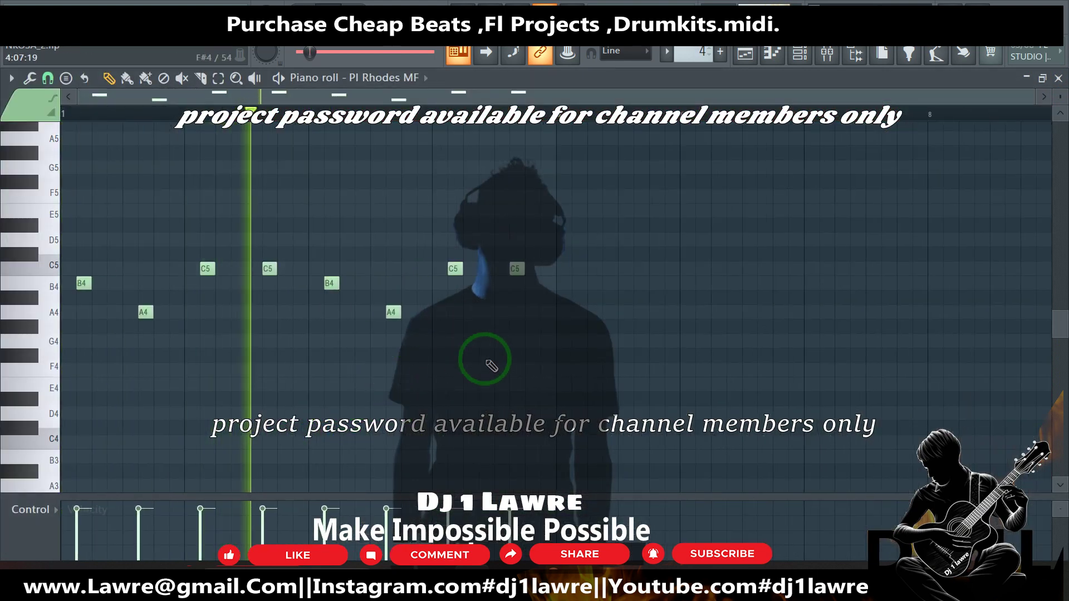
click(1058, 78)
click(863, 209)
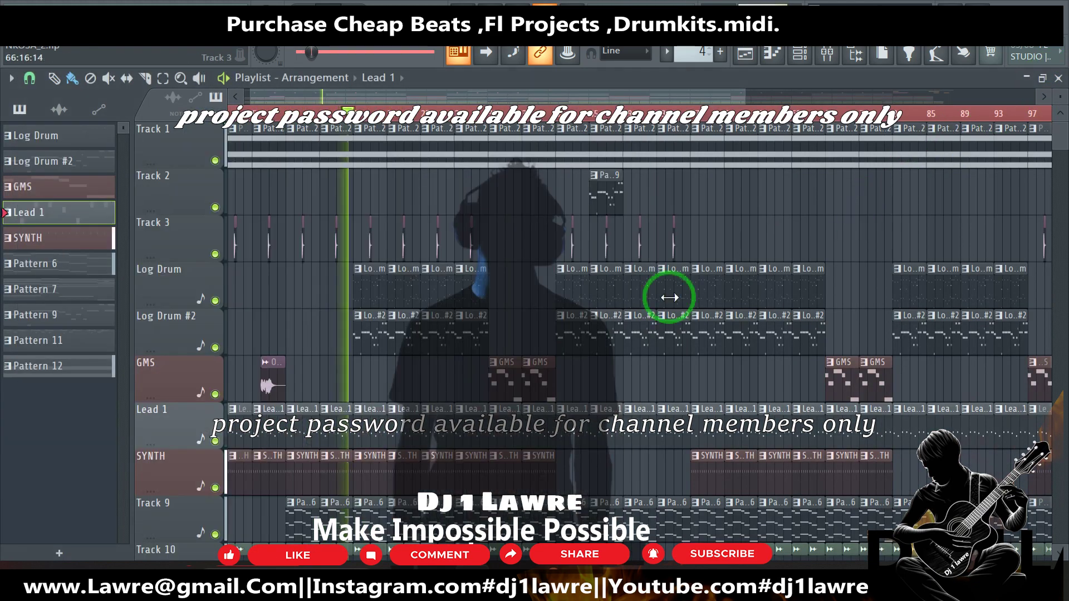
- Examine the Solo Tenor notes of a SYNTH clip in the piano roll, and close it
double_click(374, 460)
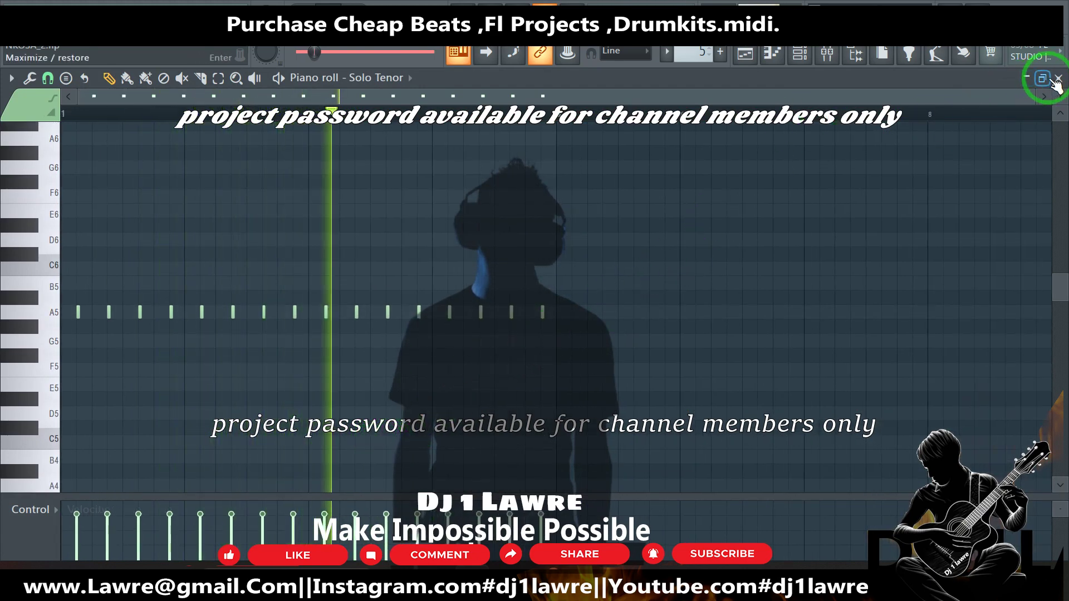
click(1051, 81)
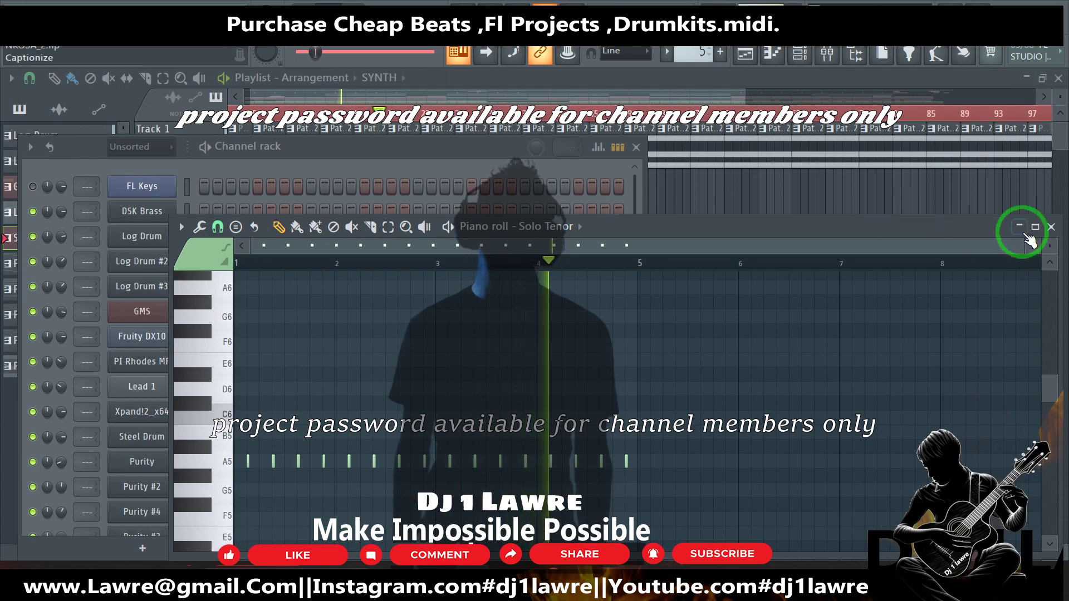
click(1049, 227)
right_click(770, 226)
- Look over the lower playlist tracks and examine the Log Drum pattern's notes in the maximized piano roll
scroll(436, 328, down, 2)
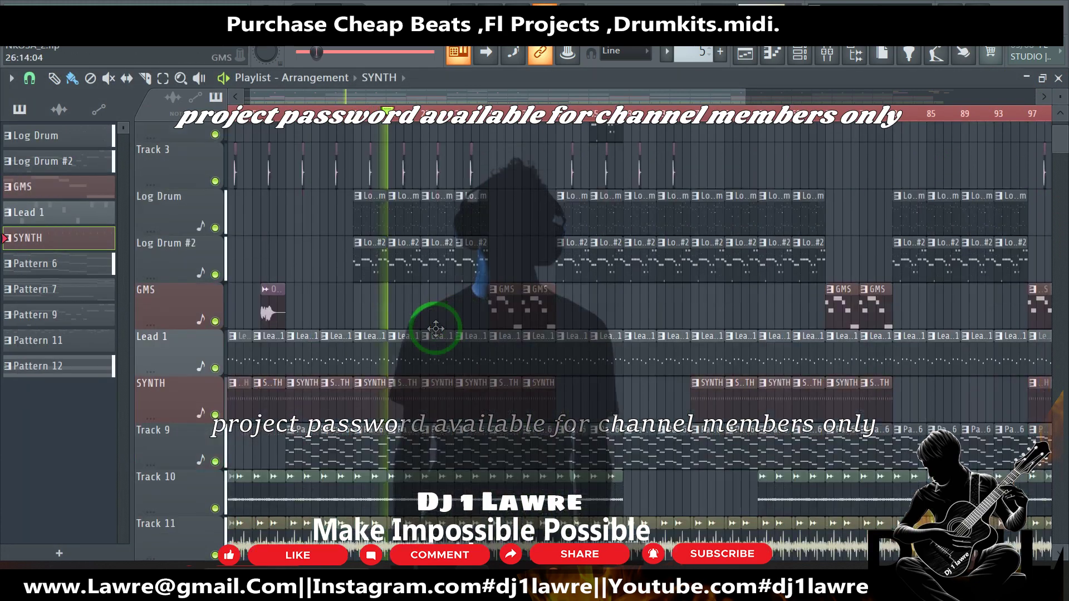
scroll(436, 328, down, 3)
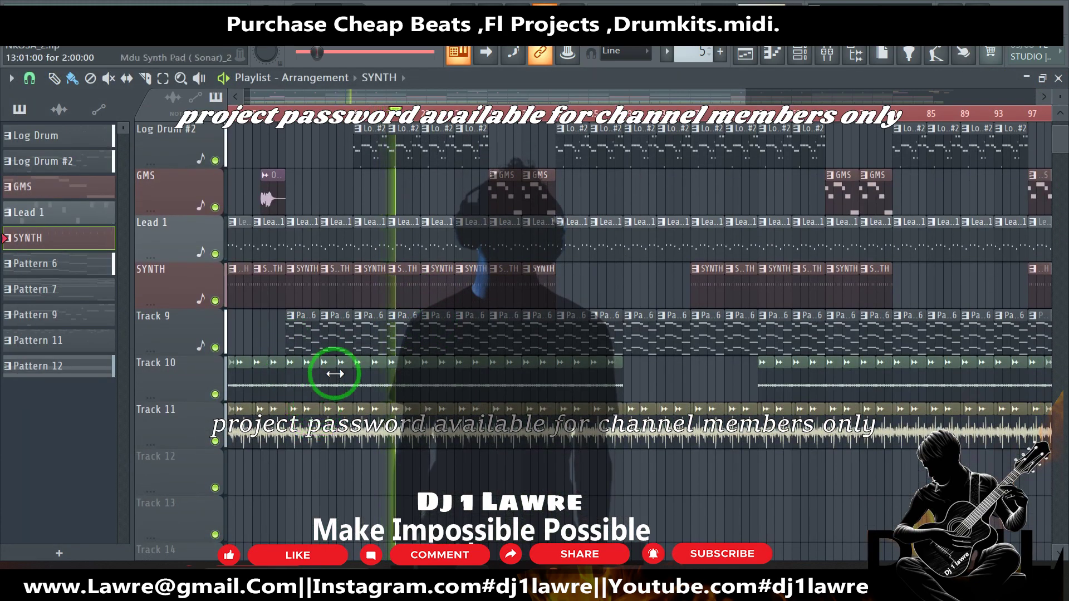
scroll(374, 326, up, 4)
double_click(369, 254)
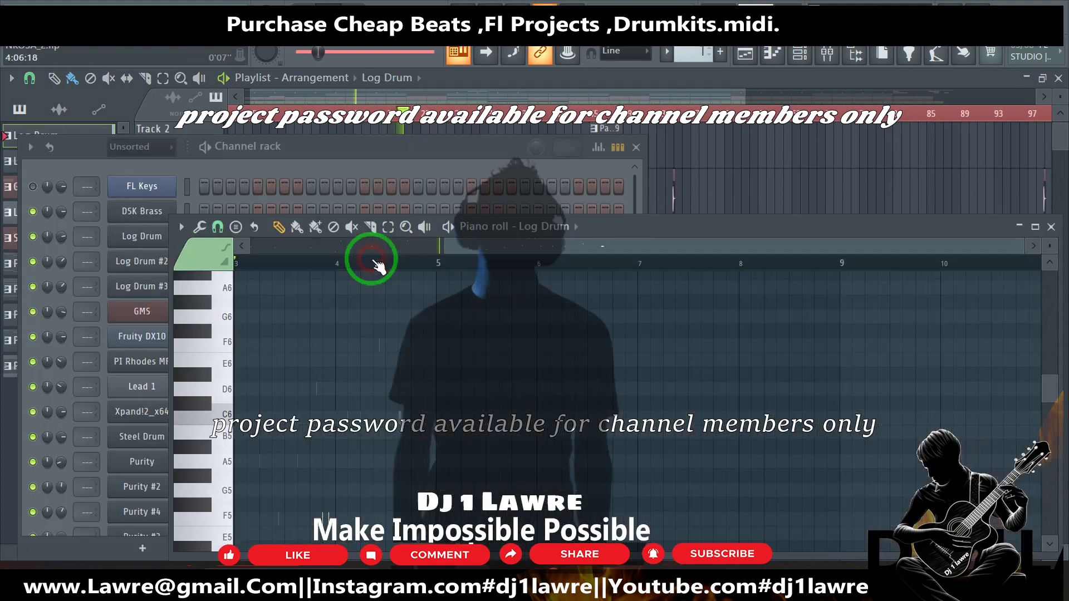
double_click(606, 227)
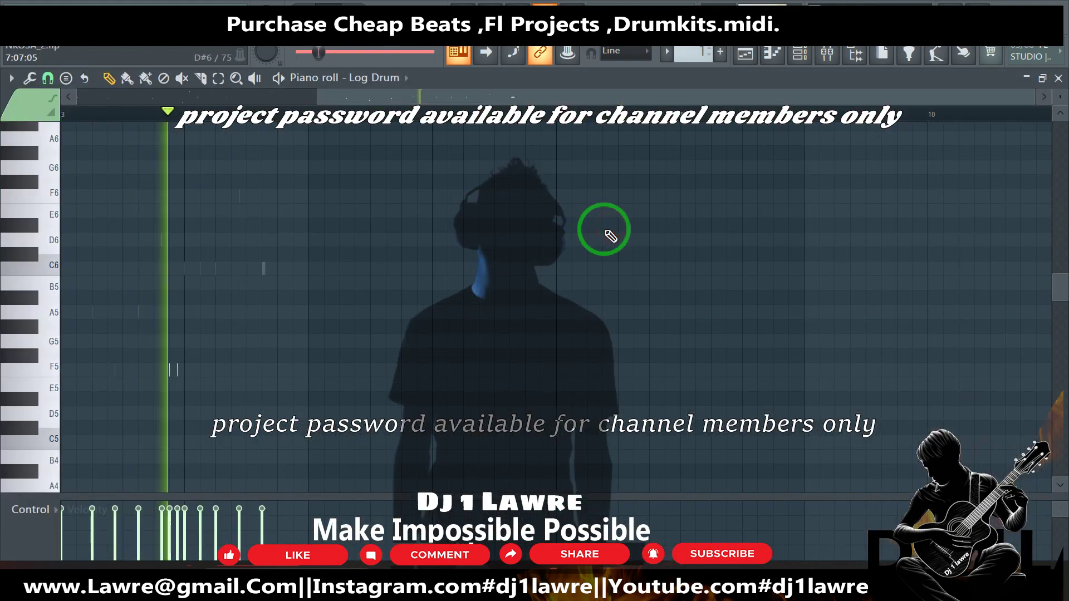
click(1057, 79)
right_click(868, 194)
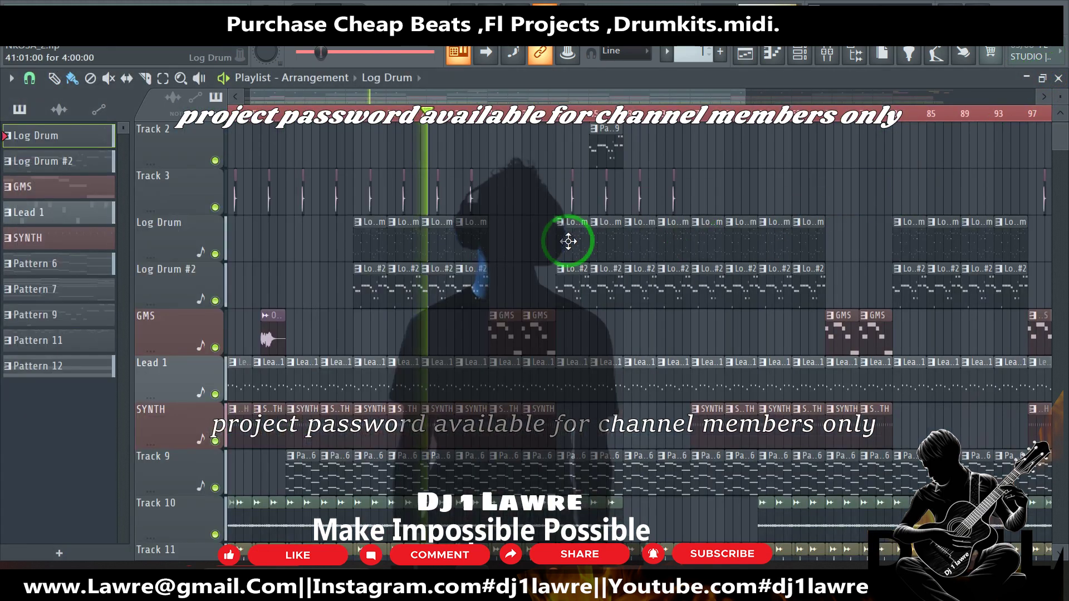
- Examine the Log Drum #2 pattern's melody in the piano roll and look through its list of channels
double_click(461, 300)
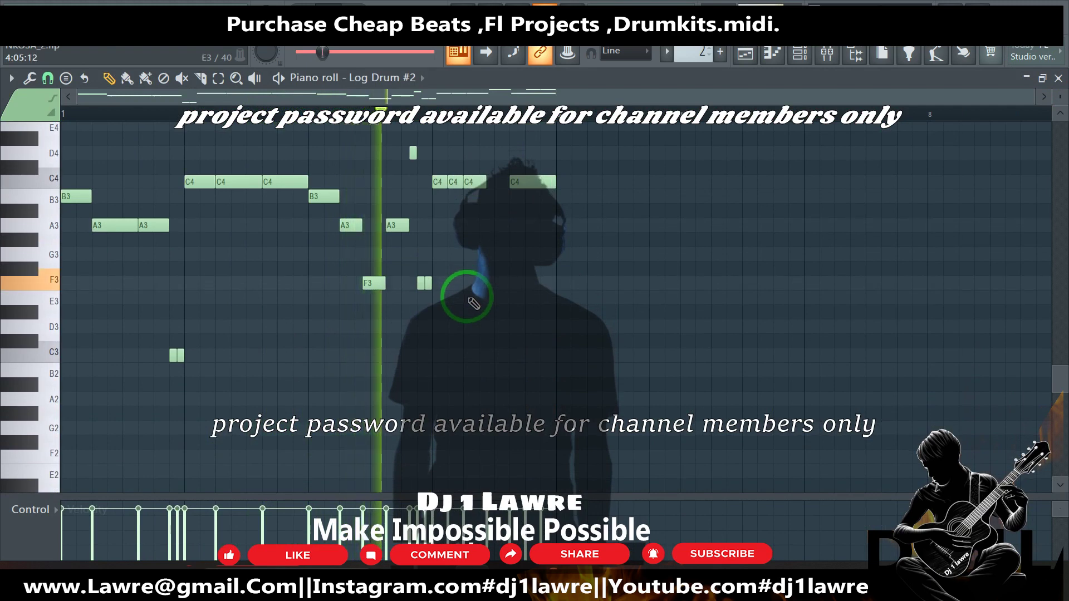
scroll(475, 302, up, 3)
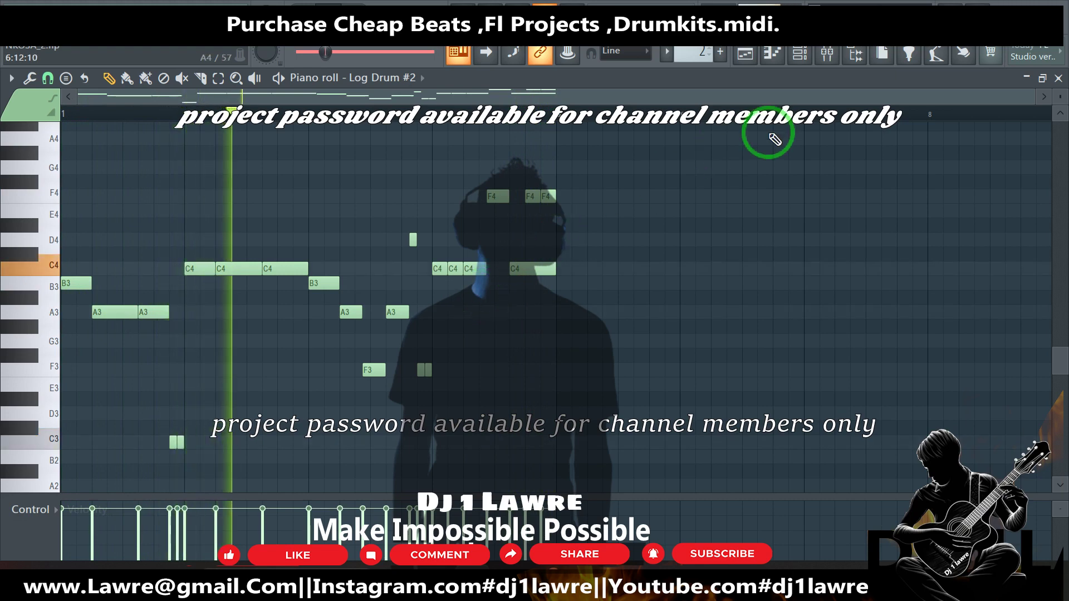
click(390, 78)
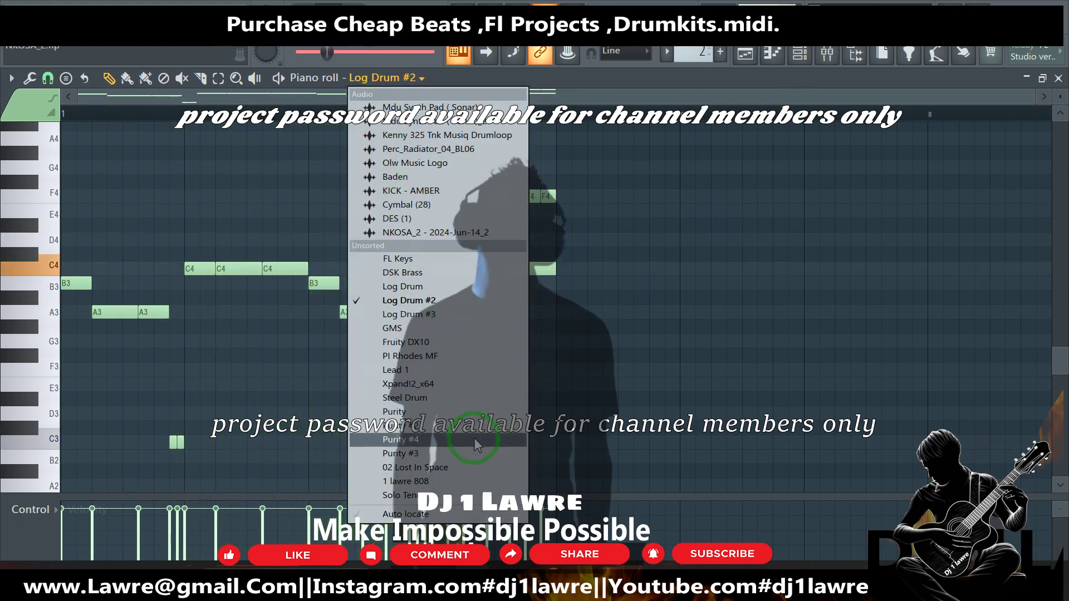
click(471, 481)
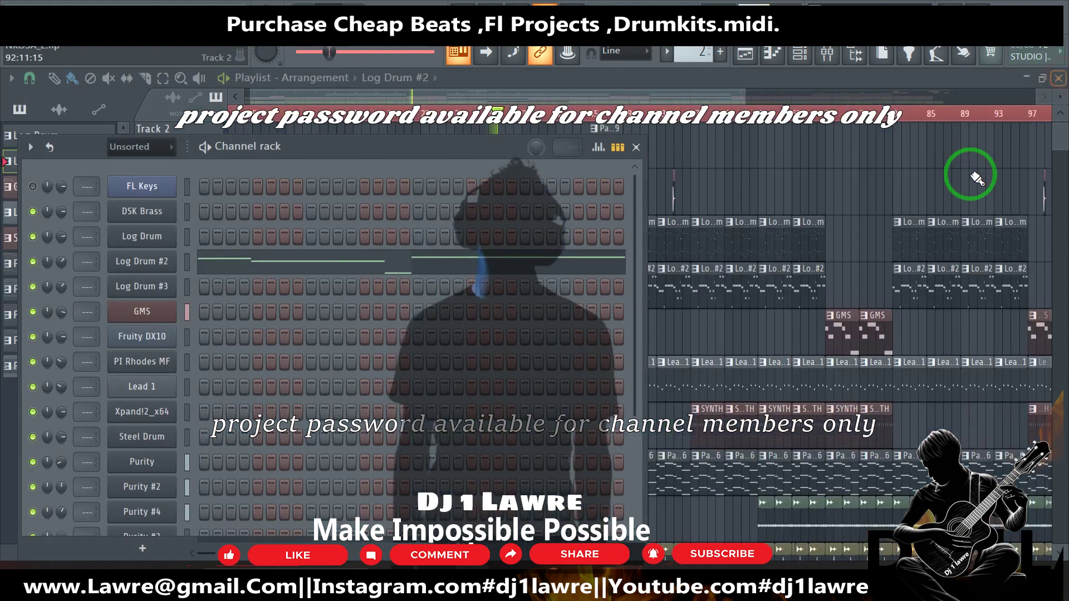
- Reopen a Log Drum clip's notes, look through the project's instruments in the channel rack, and return to the playlist
double_click(779, 229)
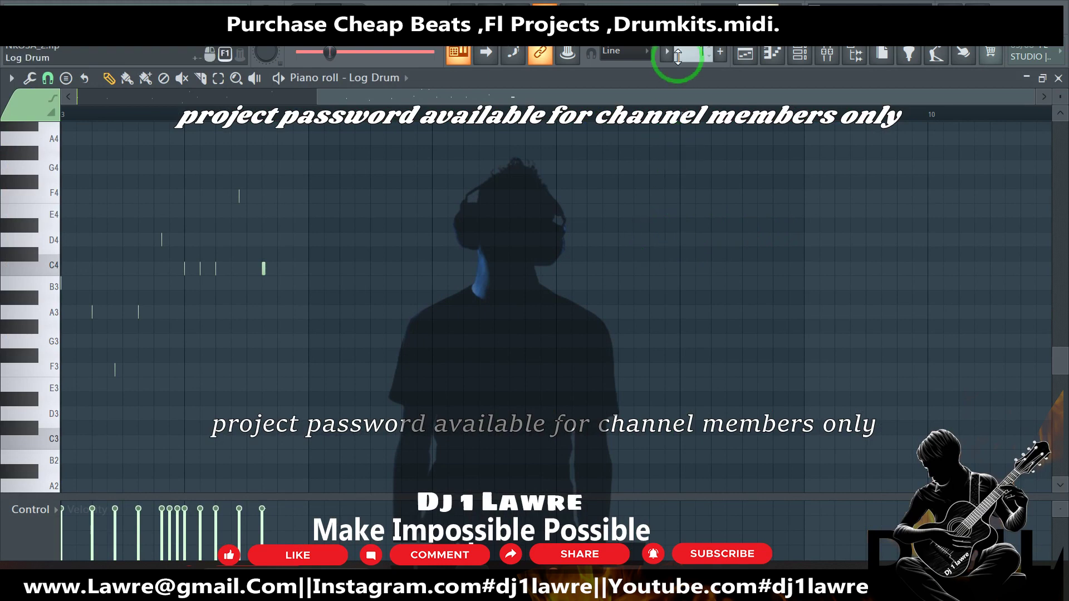
click(799, 54)
scroll(442, 270, down, 5)
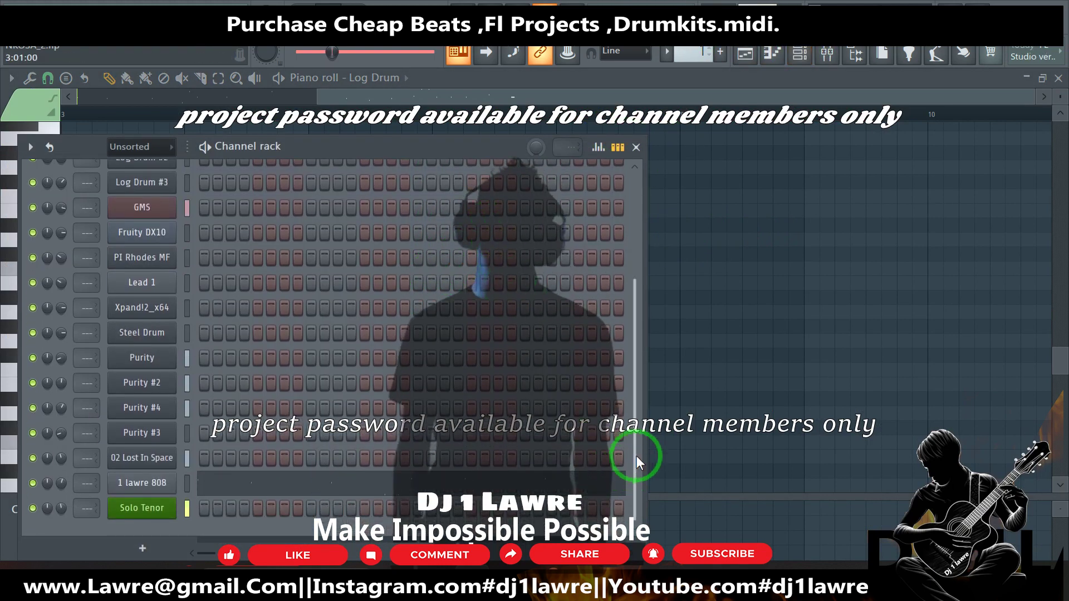
scroll(591, 464, up, 1)
scroll(591, 471, up, 2)
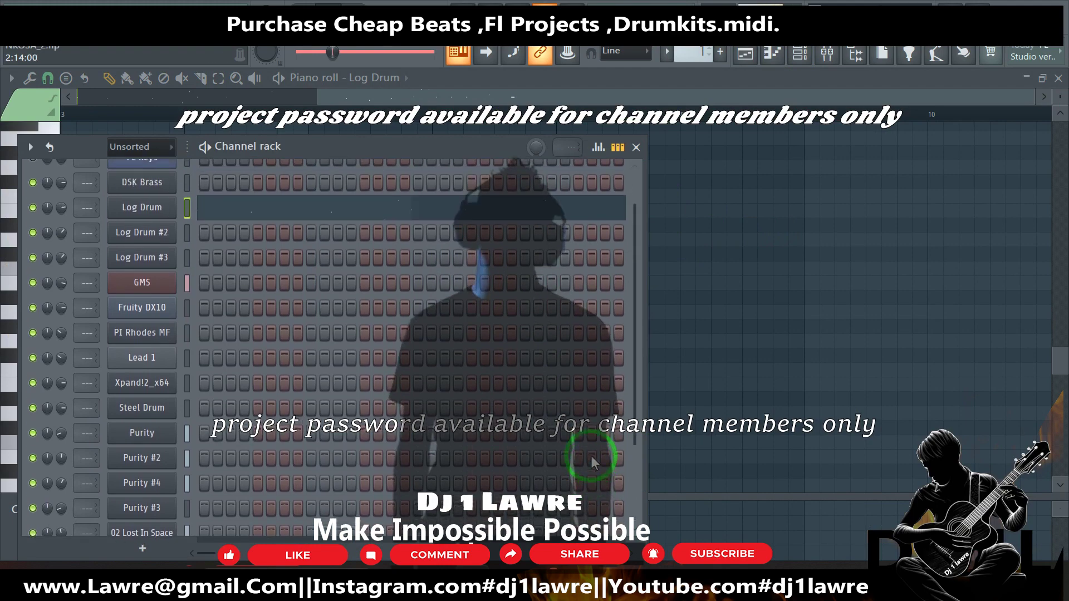
click(745, 53)
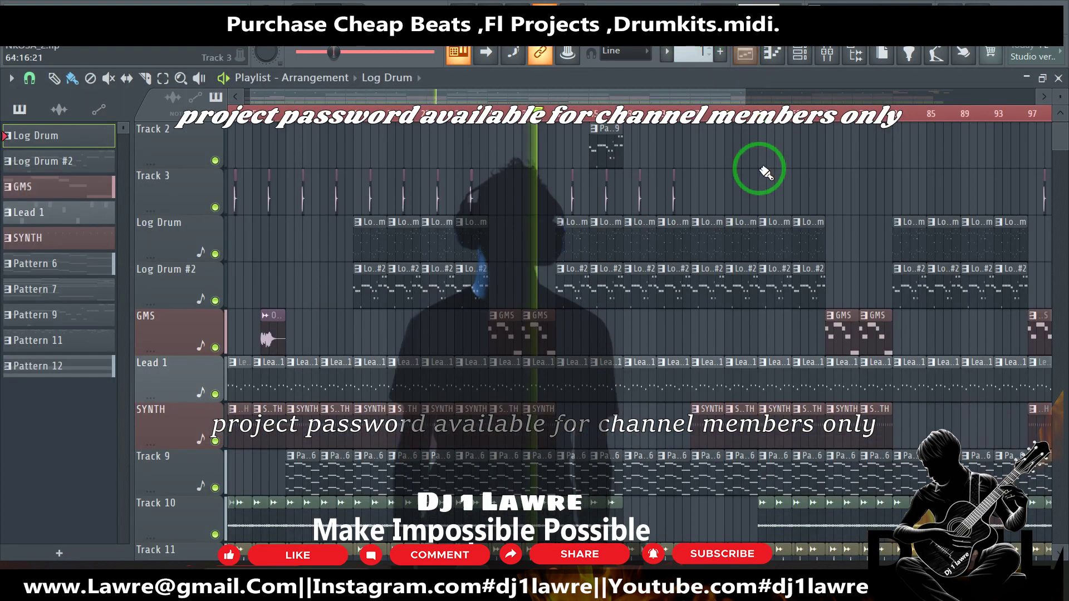
- Examine the Log Drum #3 notes of the Track 2 Pattern 9 clip and look through the pattern's channels in the channel rack
scroll(783, 169, up, 1)
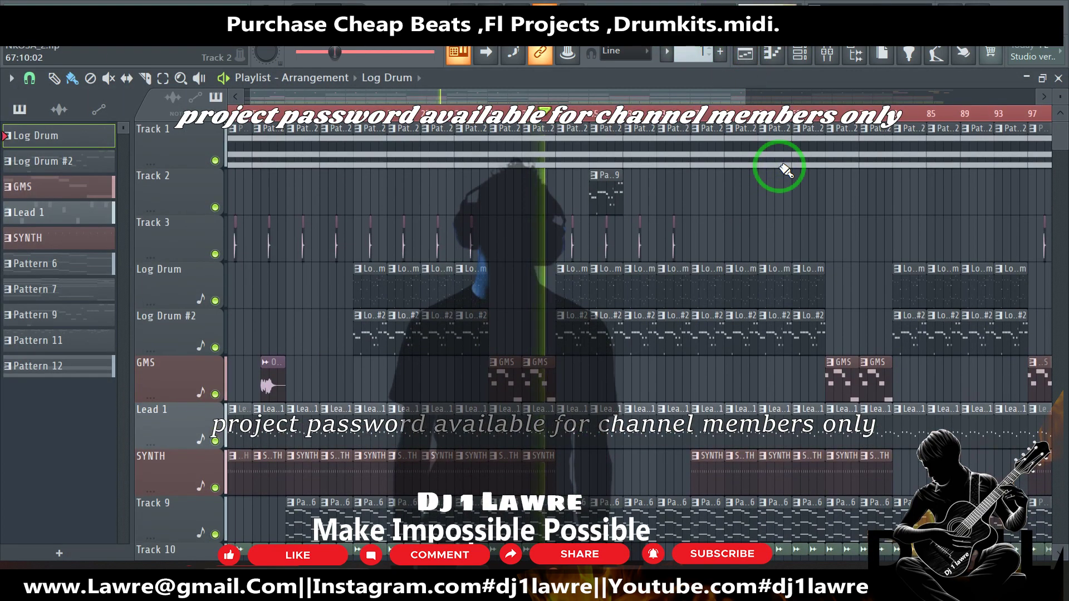
double_click(610, 206)
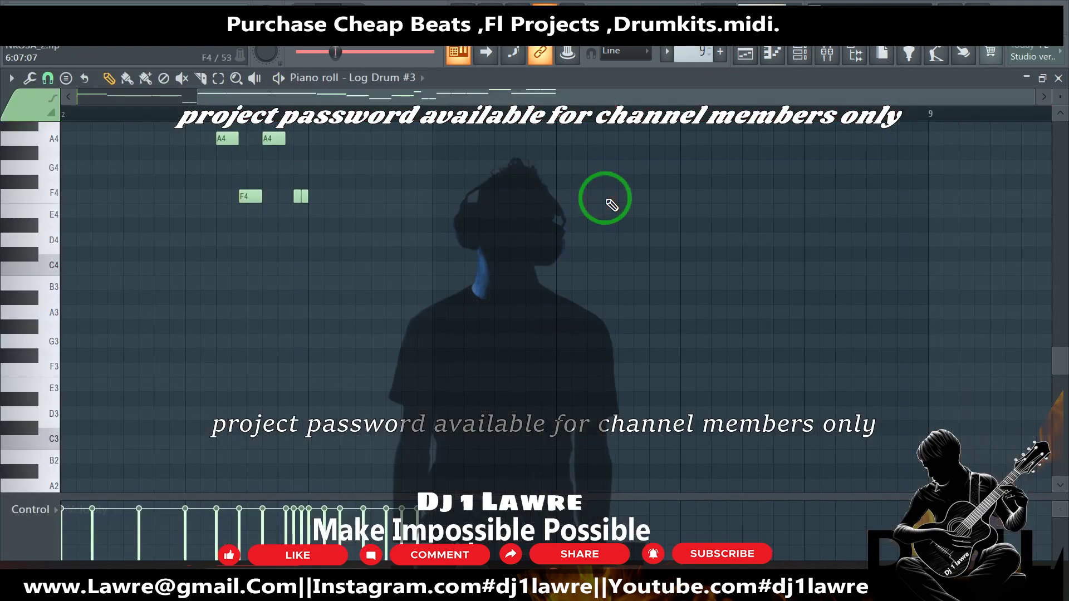
scroll(612, 205, up, 6)
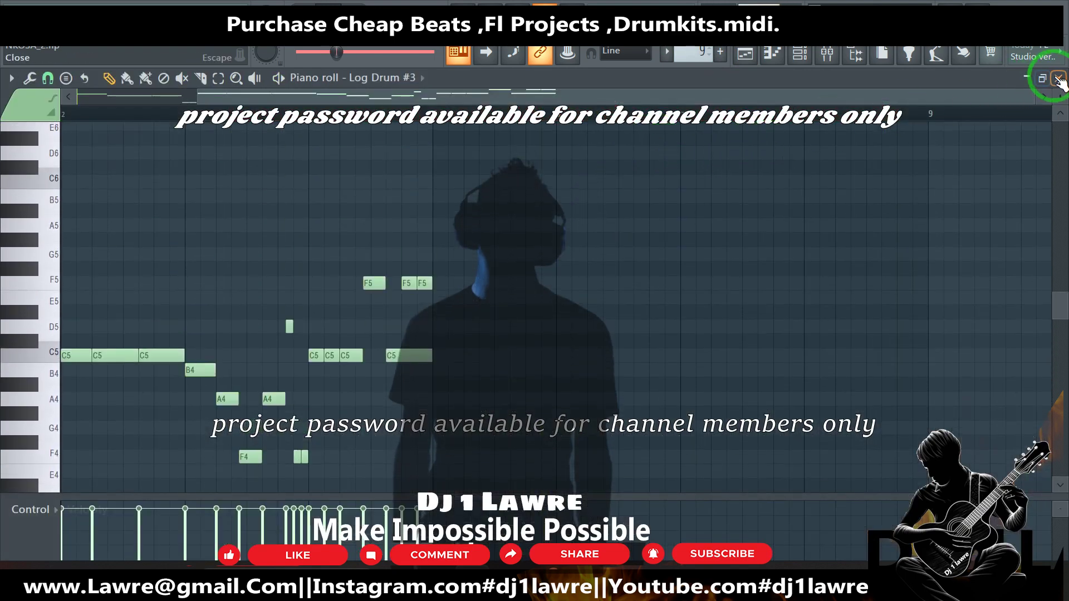
click(1058, 79)
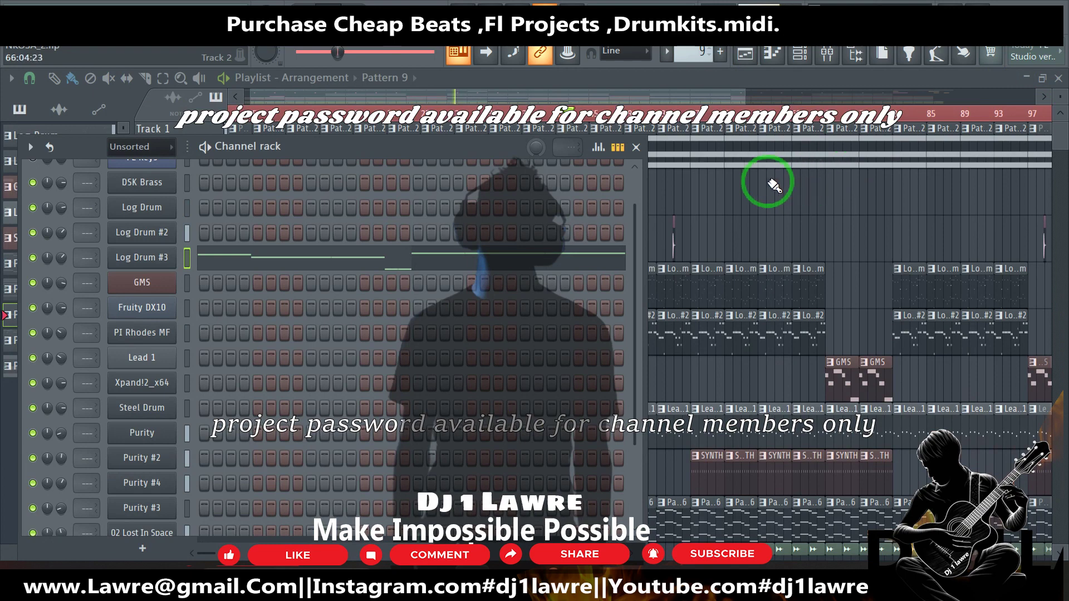
scroll(579, 219, down, 3)
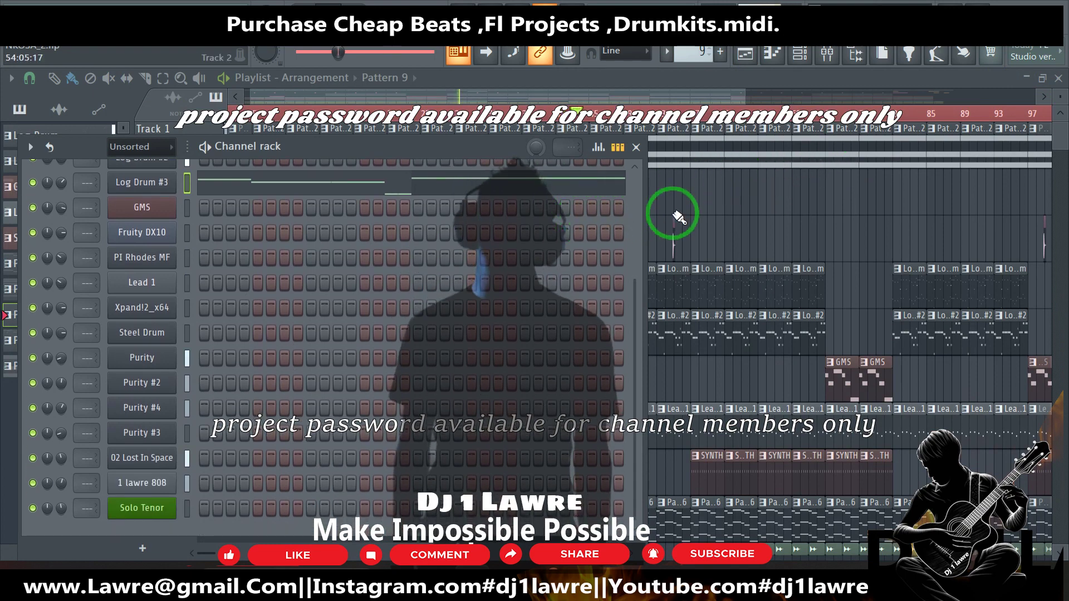
key(F6)
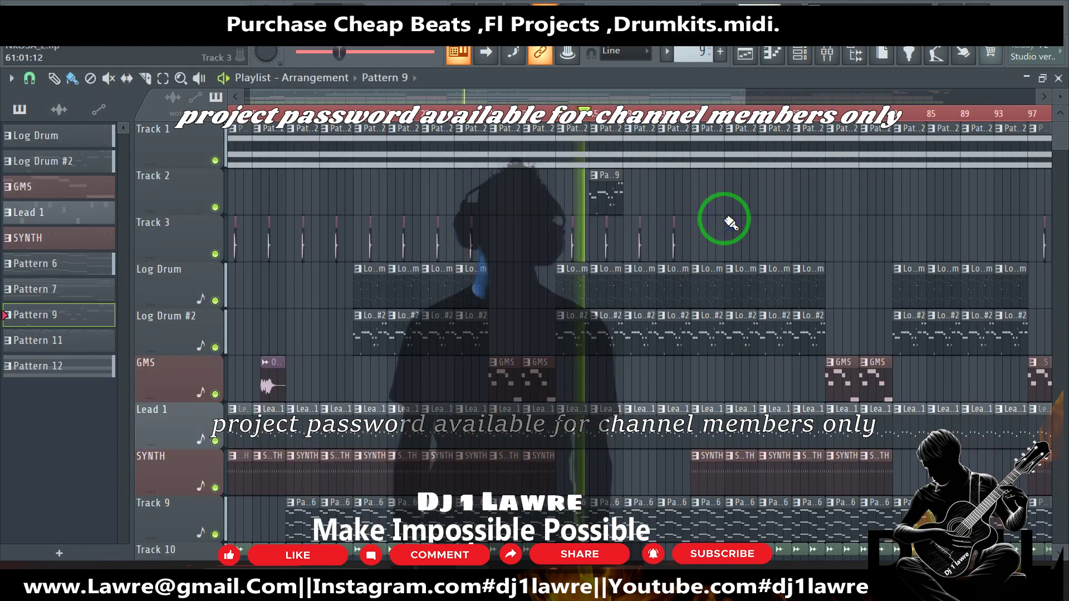
- Trim the end of the Log Drum #2 clip that starts at bar 89, so it ends at about bar 92
scroll(640, 119, down, 4)
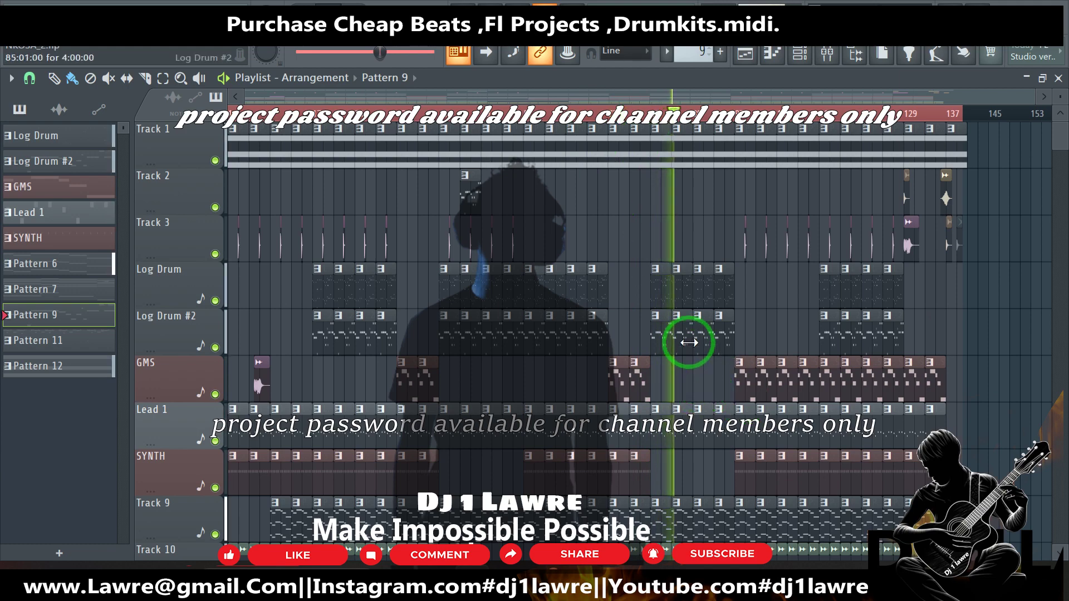
drag(690, 340, 647, 336)
scroll(742, 359, up, 5)
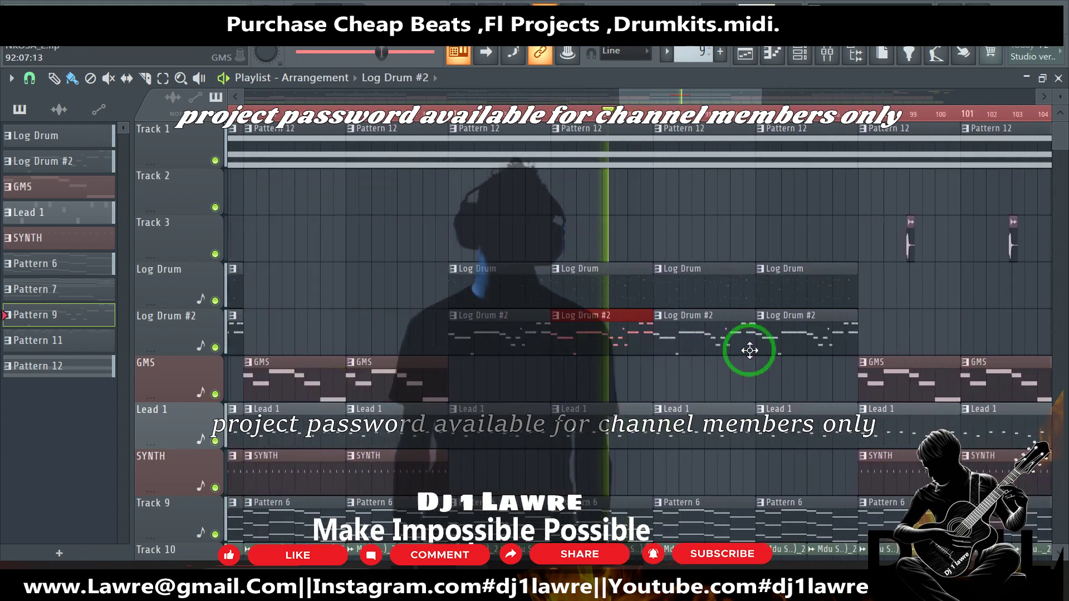
click(742, 341)
drag(743, 341, 732, 339)
scroll(732, 339, up, 4)
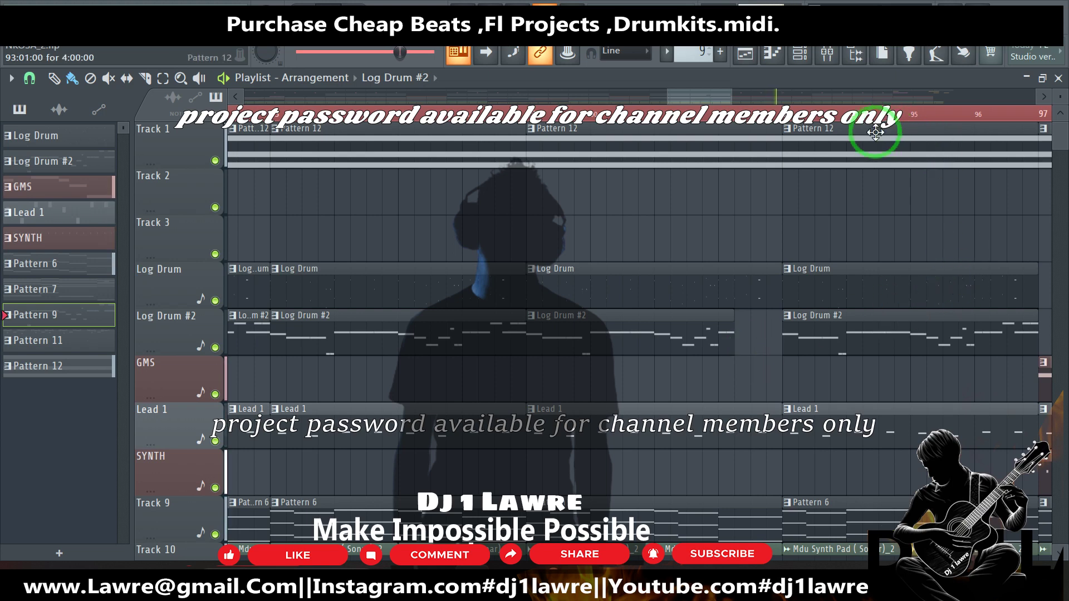
- Open the notes of the Pattern 6 clip on Track 9 at about bar 109 of the playlist
scroll(881, 127, down, 8)
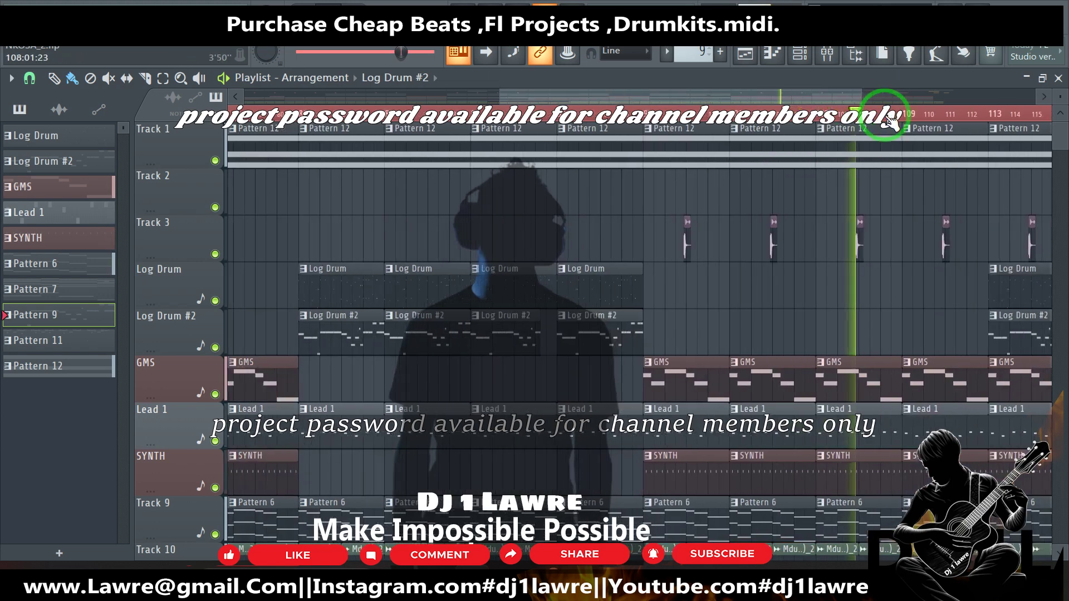
scroll(906, 231, down, 3)
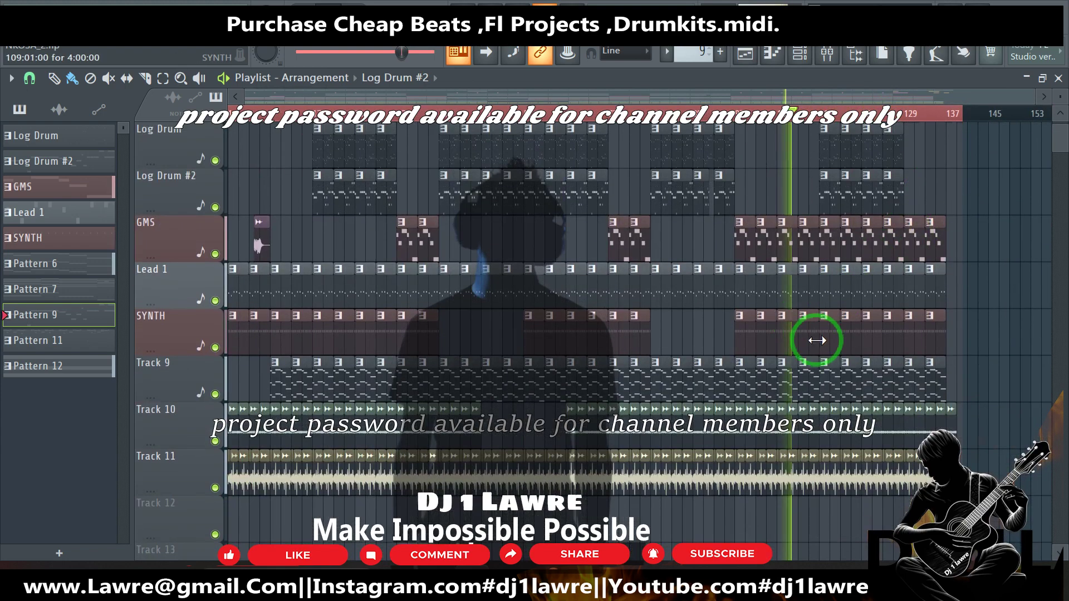
click(800, 54)
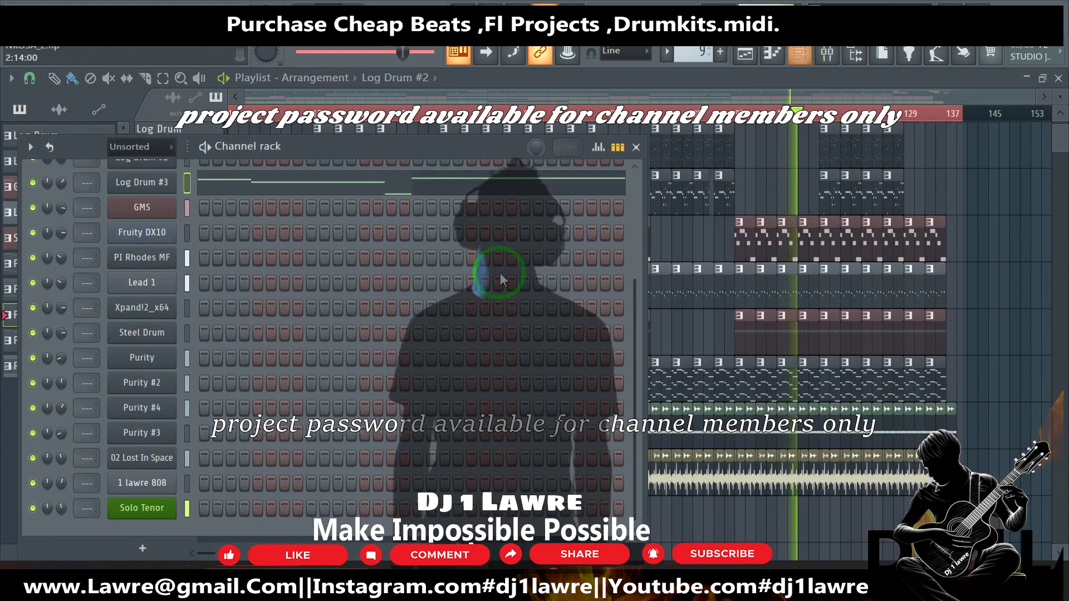
double_click(809, 401)
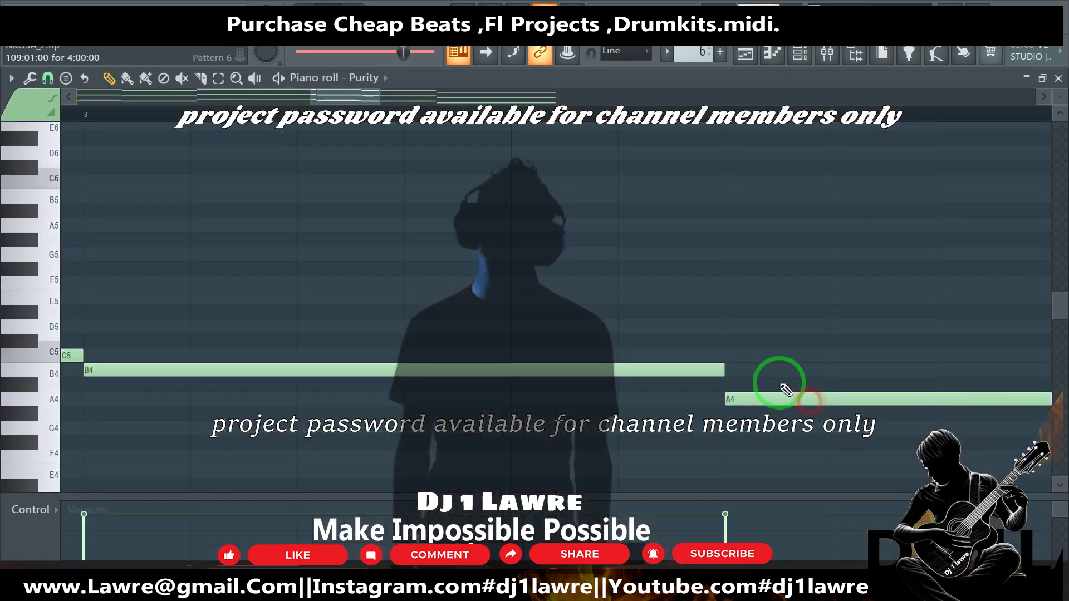
- Clone the Purity #2 channel and choose the 12,874 Km preset from the Drum category in the cloned instrument
click(800, 54)
right_click(158, 391)
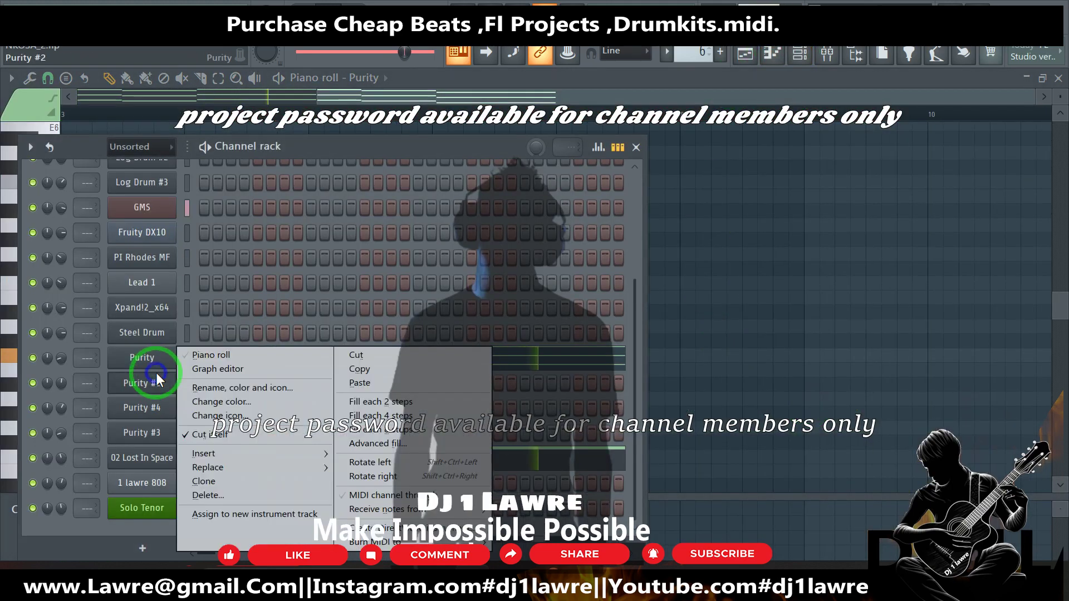
click(240, 486)
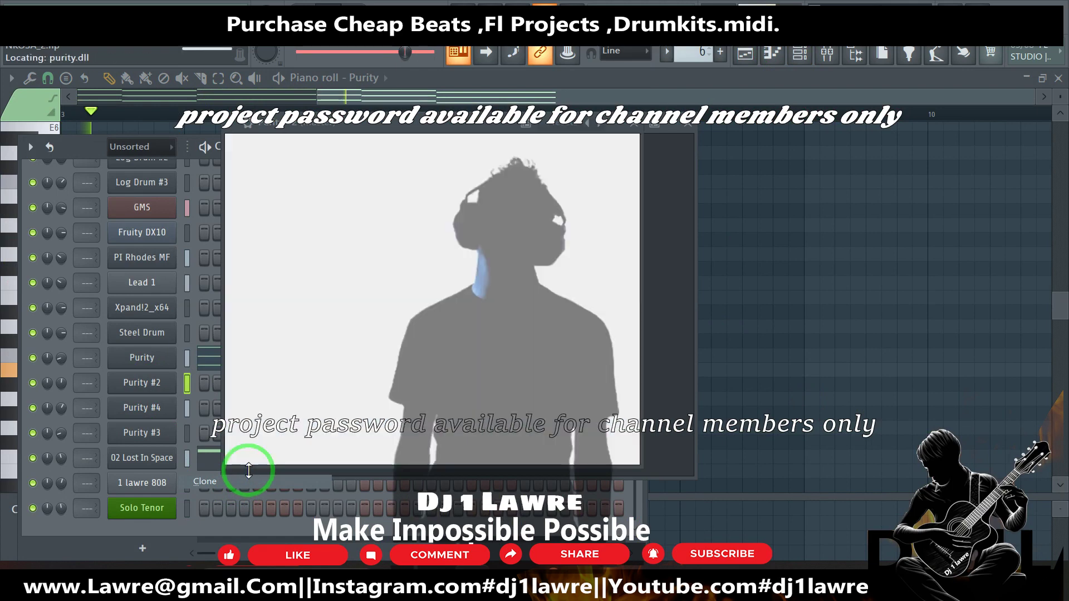
click(583, 200)
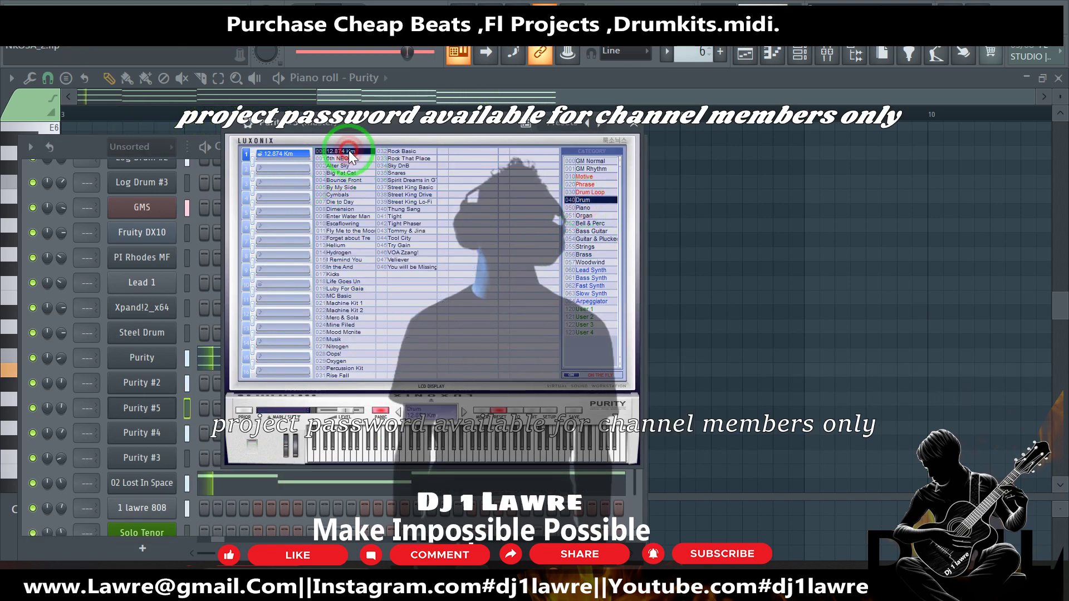
- Open the piano roll of the cloned Purity #5 channel and audition its drum sounds down through the lower octaves
right_click(170, 407)
click(210, 353)
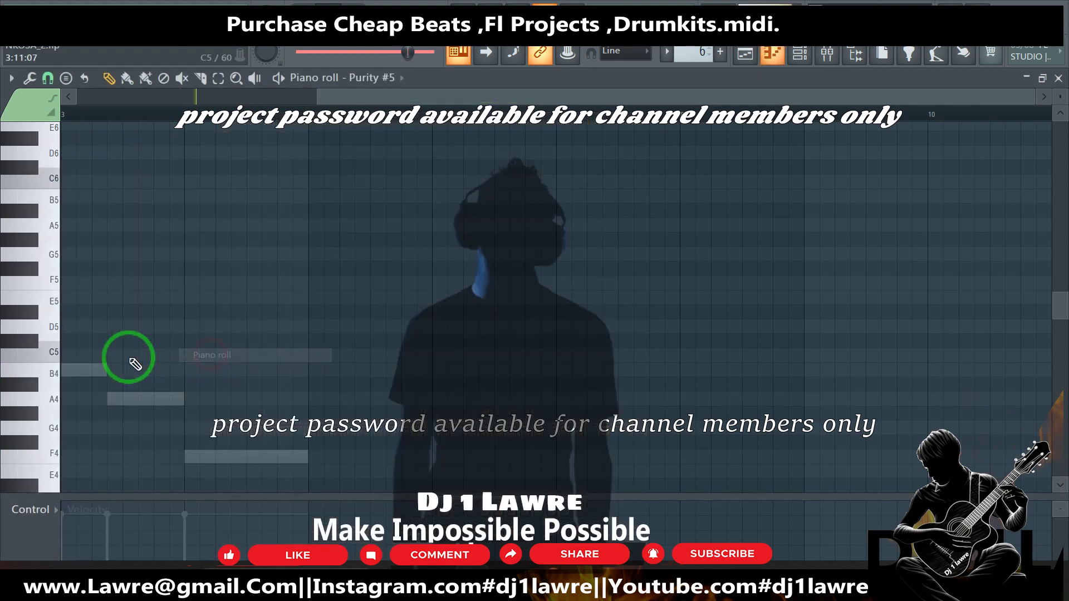
drag(42, 313, 36, 484)
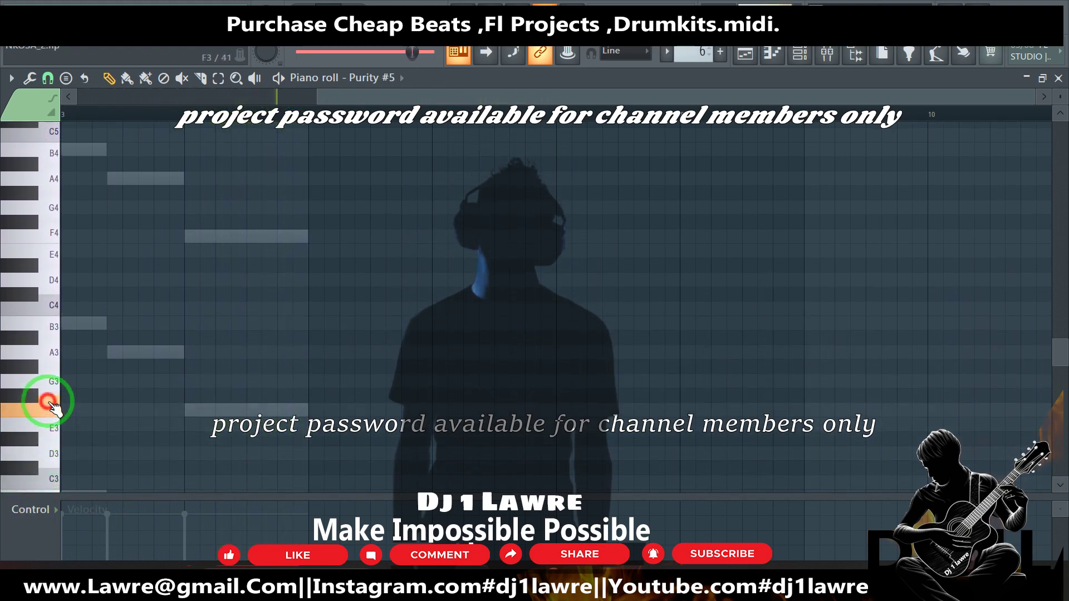
drag(50, 378, 39, 435)
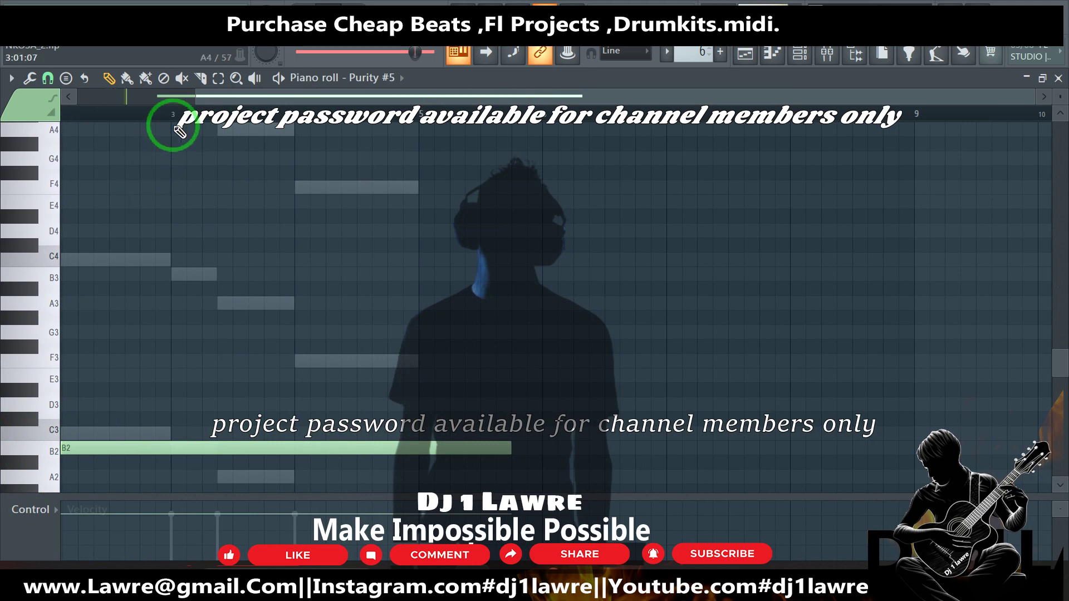
- Try a C3 drum note, replace it with long A#2 notes at the start of and within bar 1, and add a long G2 at bar 1
scroll(186, 112, down, 1)
drag(167, 442, 38, 418)
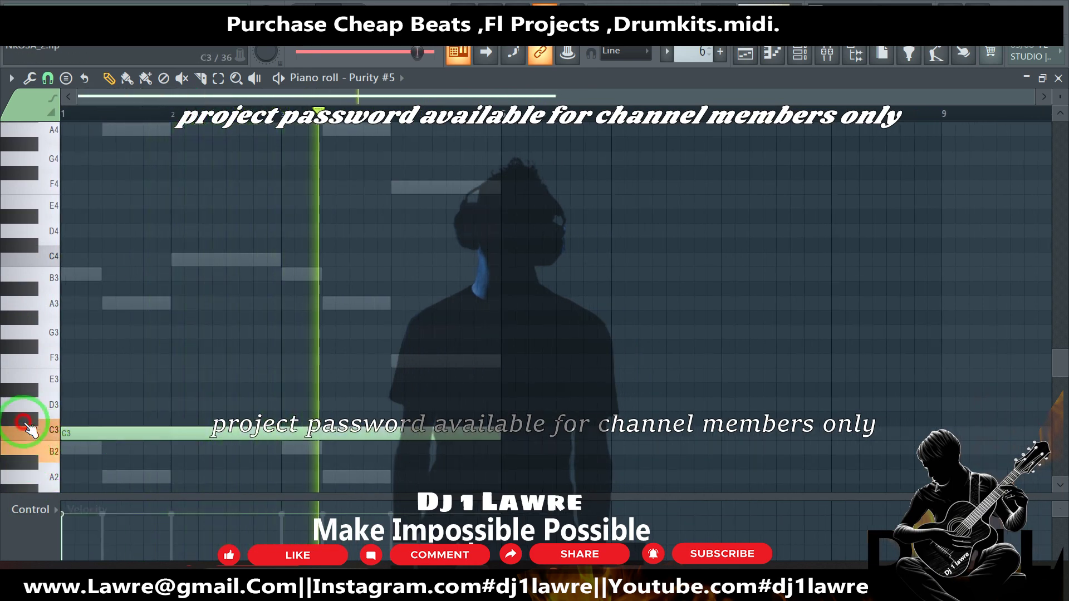
drag(62, 434, 115, 416)
scroll(115, 450, down, 1)
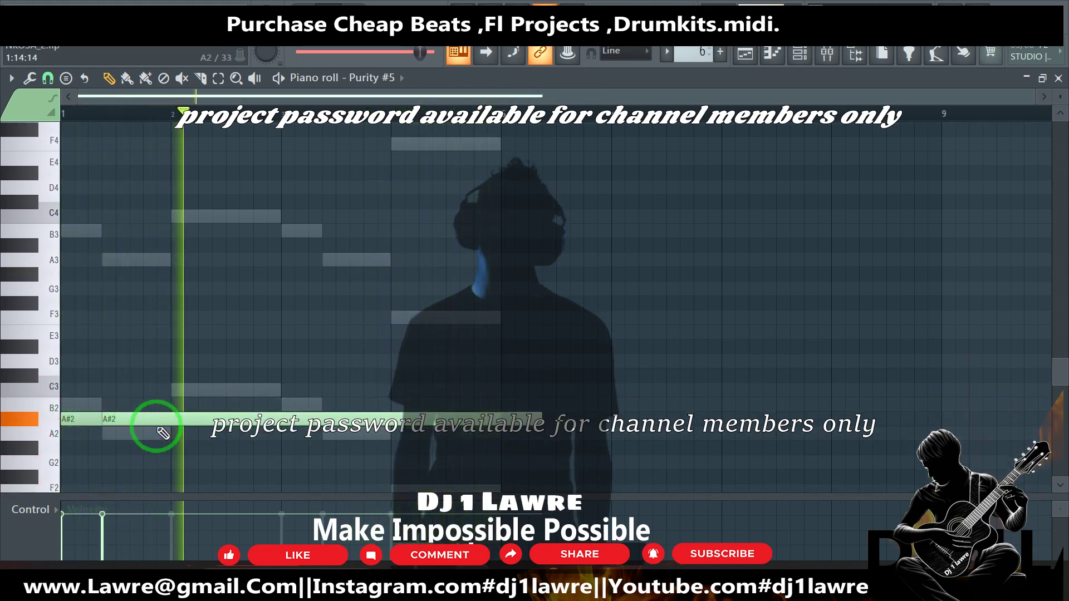
scroll(149, 424, down, 1)
drag(71, 419, 49, 417)
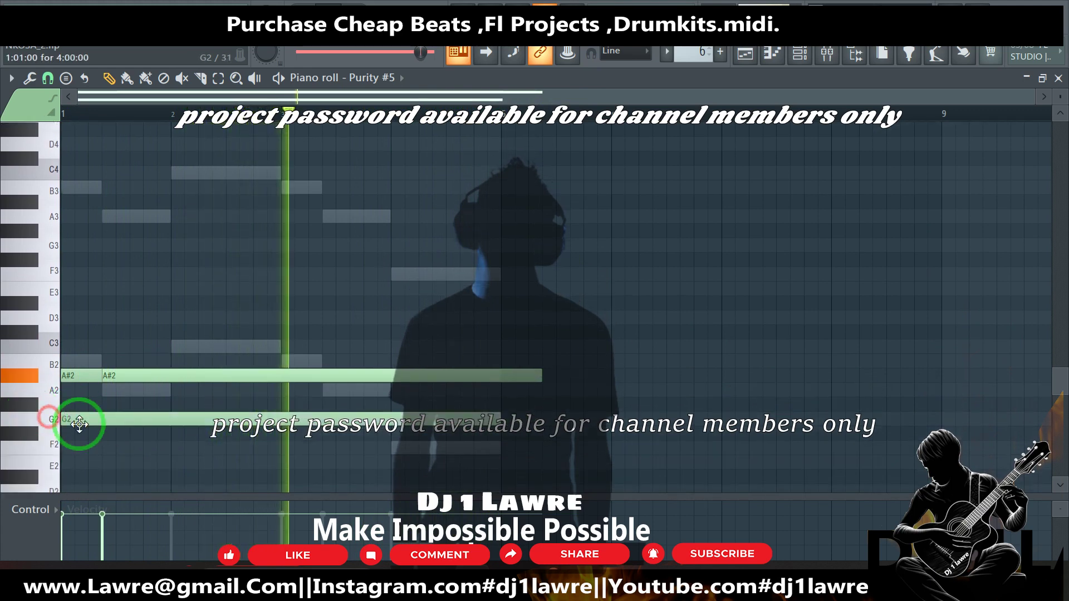